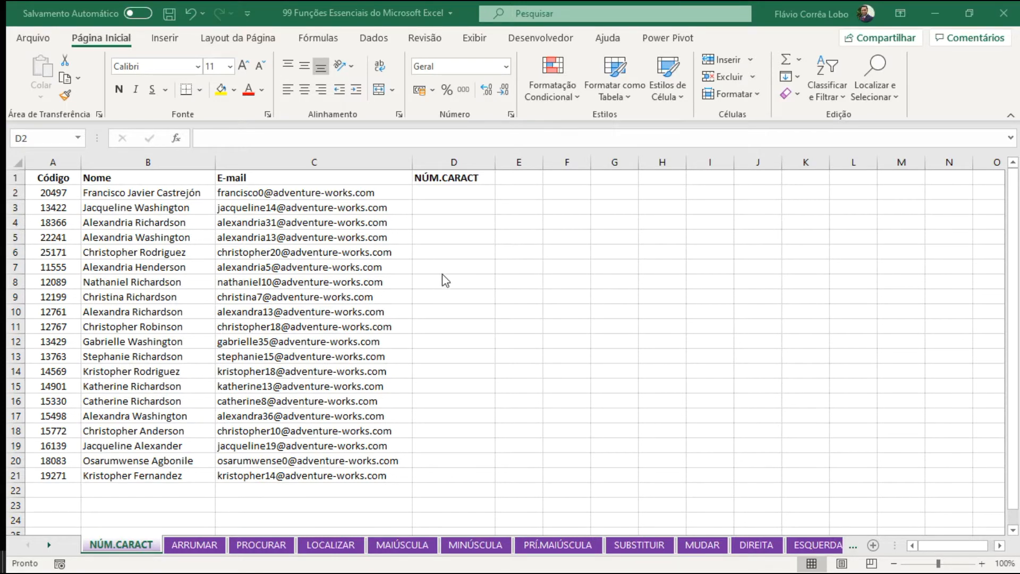
# Start a NÚM.CARACT formula in cell D2.
pyautogui.click(439, 195)
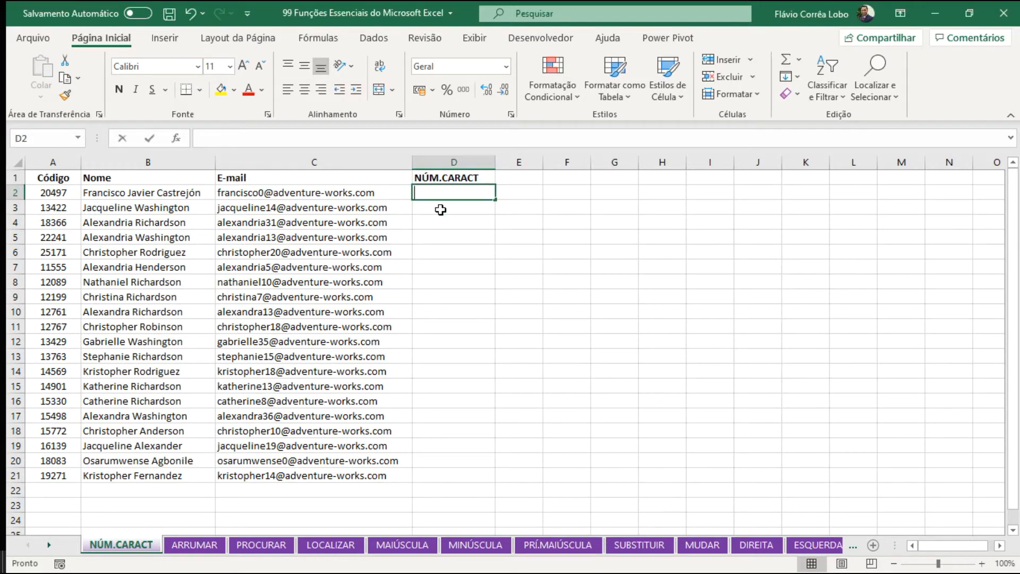
pyautogui.write('=')
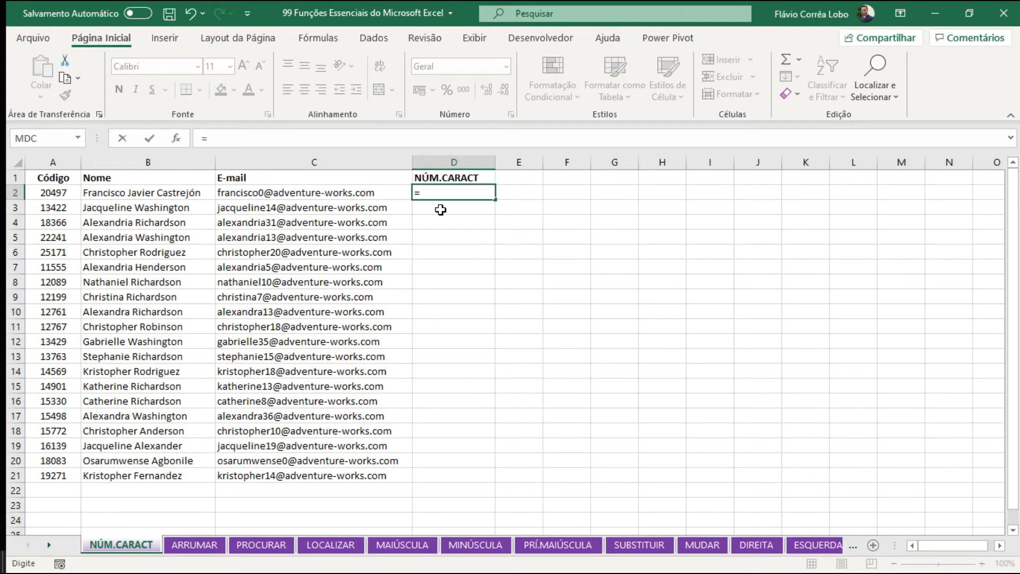
pyautogui.write('n')
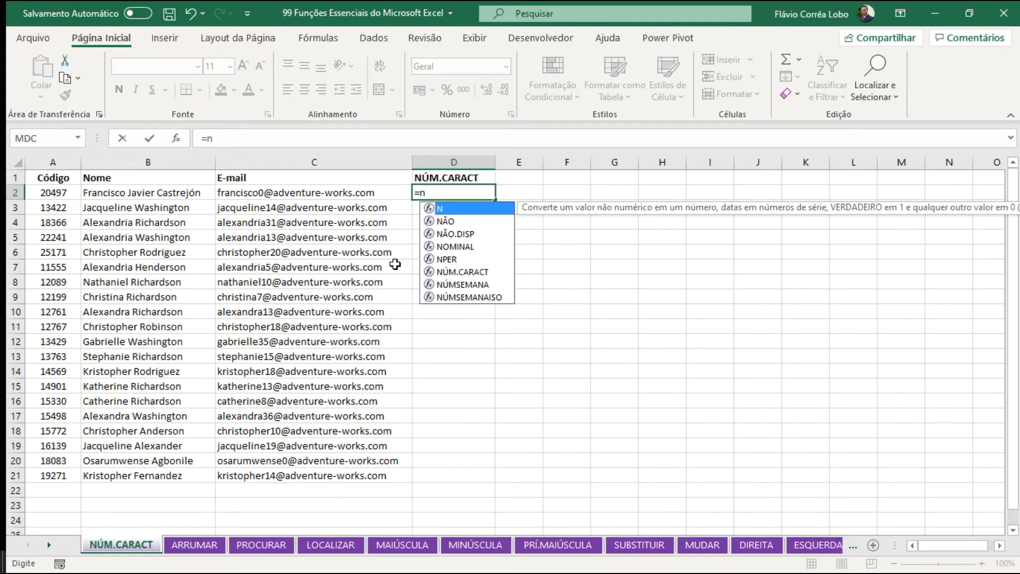
pyautogui.press('Down')
pyautogui.press('Down')
pyautogui.press('Down')
pyautogui.press('Down')
pyautogui.press('Down')
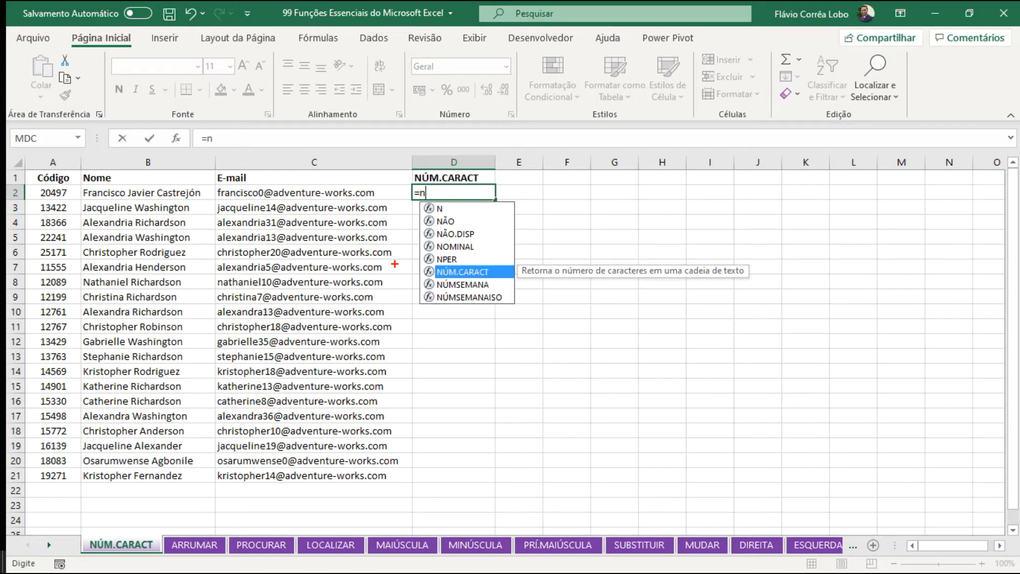
pyautogui.moveTo(420, 263)
pyautogui.mouseDown()
pyautogui.moveTo(657, 281)
pyautogui.moveTo(194, 301)
pyautogui.moveTo(189, 251)
pyautogui.moveTo(245, 196)
pyautogui.mouseUp()
pyautogui.press('Tab')
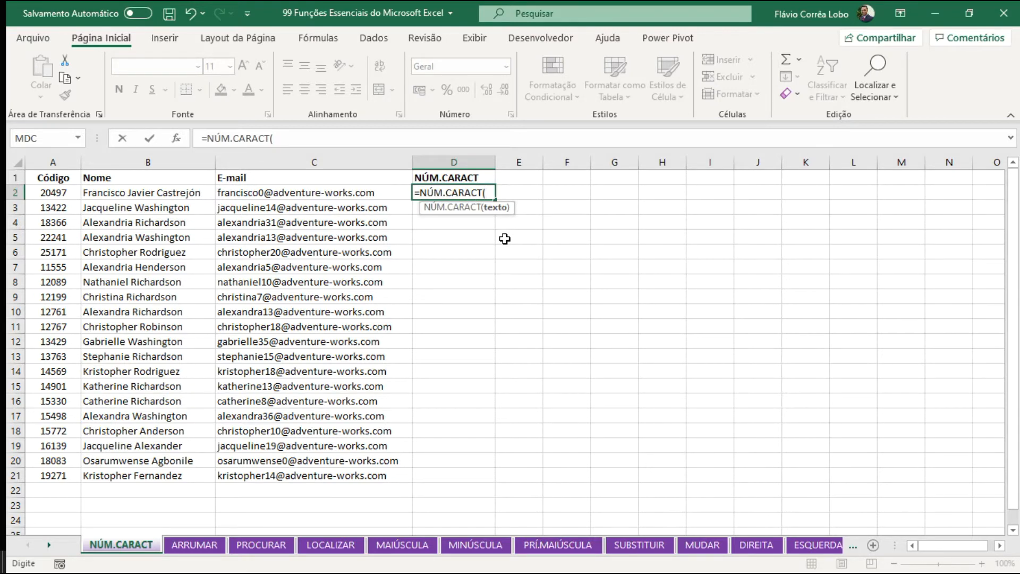
# Complete the D2 formula with a first name in double quotation marks as its text argument.
pyautogui.moveTo(498, 219); pyautogui.dragTo(493, 291)
pyautogui.press('Escape')
pyautogui.write('"Flavio")')
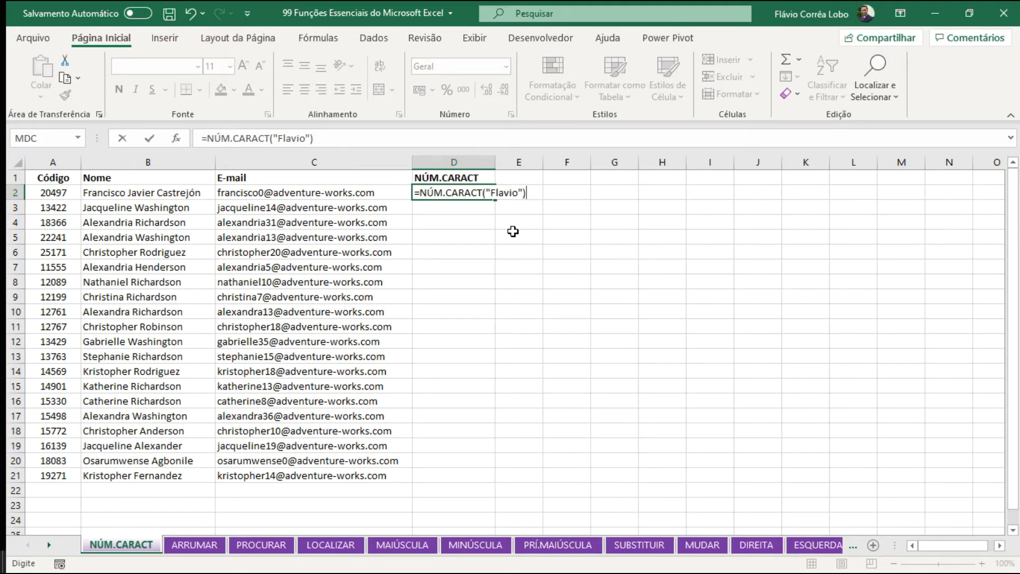
pyautogui.press('Return')
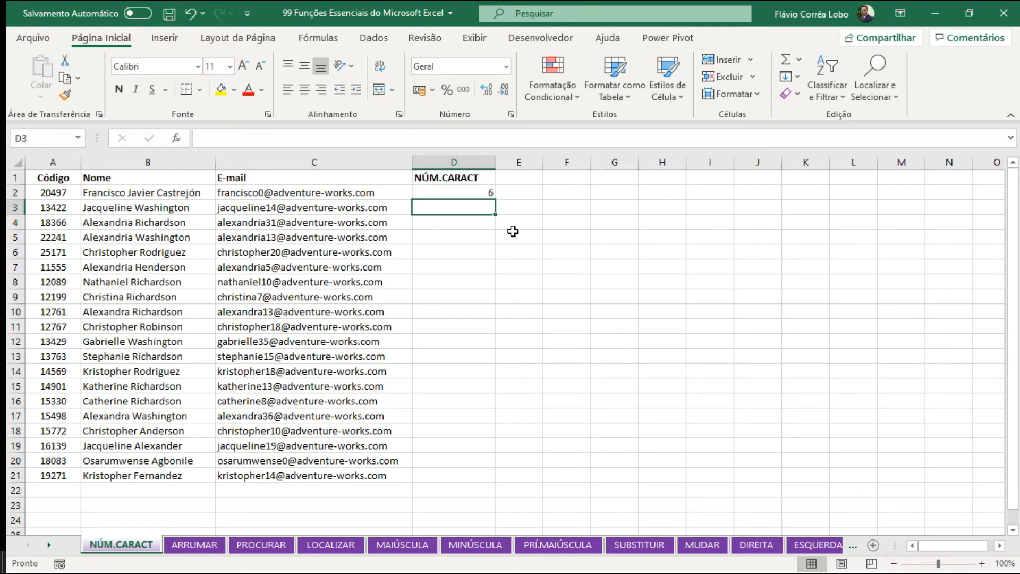
# Try the D2 formula without the quotation marks around the name, and undo that change.
pyautogui.click(472, 189)
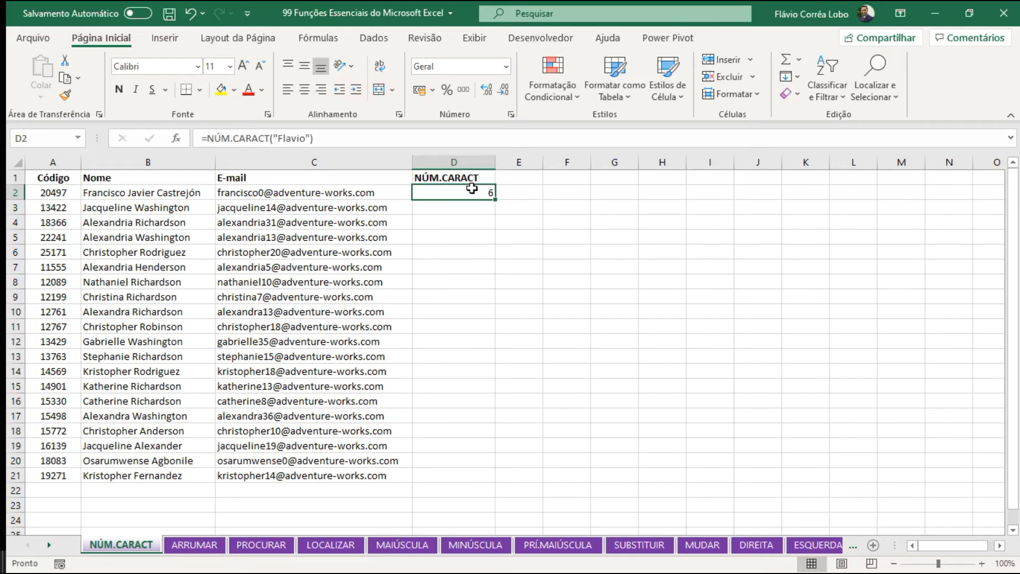
pyautogui.click(273, 138)
pyautogui.press('Delete')
pyautogui.press('Right')
pyautogui.press('Right')
pyautogui.press('Right')
pyautogui.press('Right')
pyautogui.press('Right')
pyautogui.press('Right')
pyautogui.press('Delete')
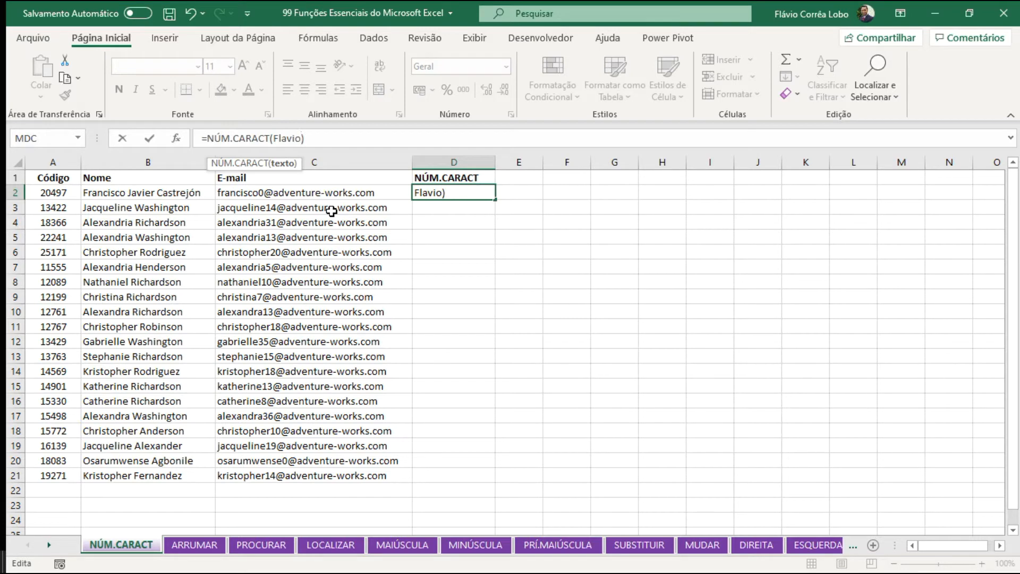
pyautogui.press('Return')
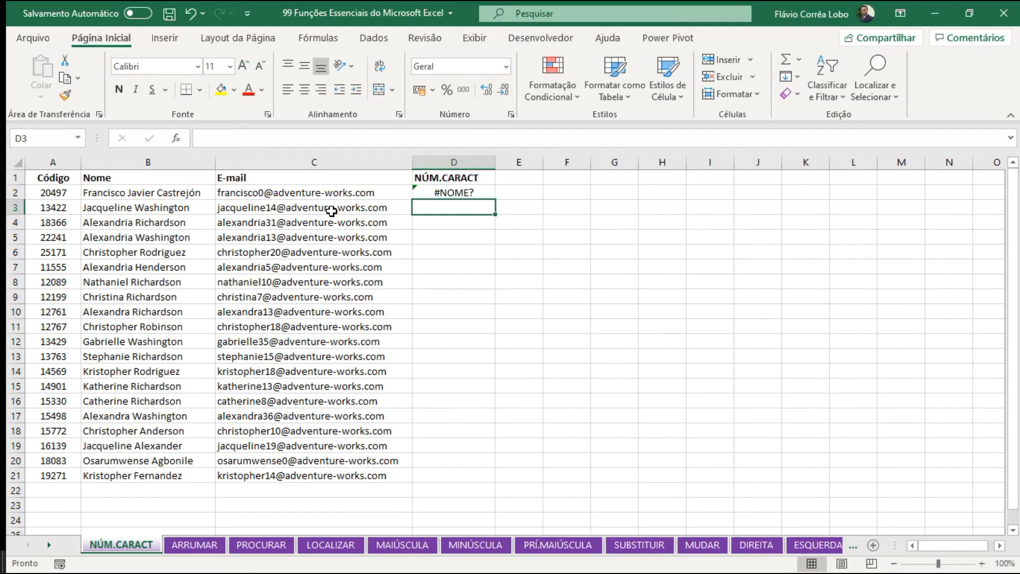
pyautogui.press('Up')
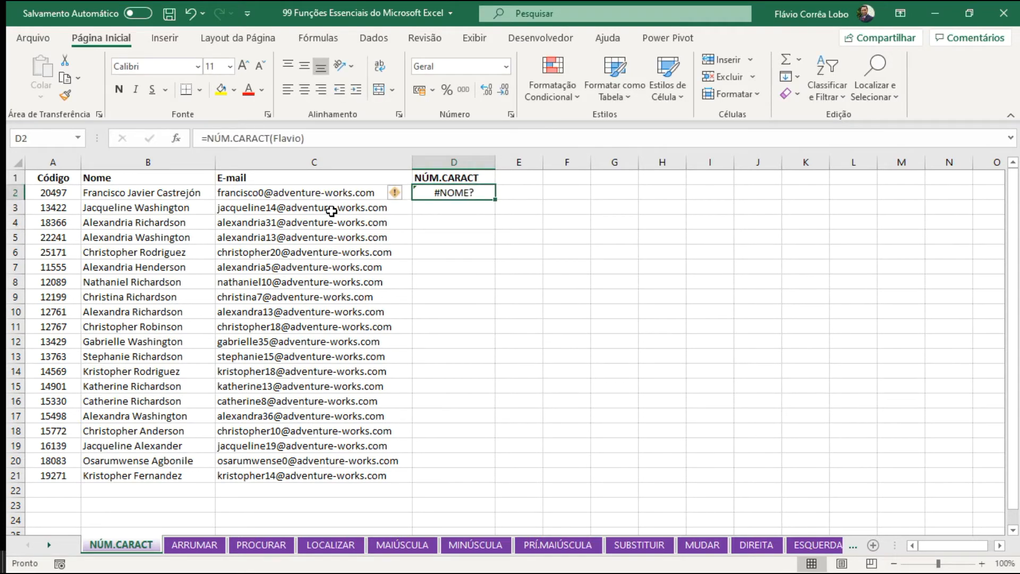
pyautogui.hotkey('ctrl', 'z')
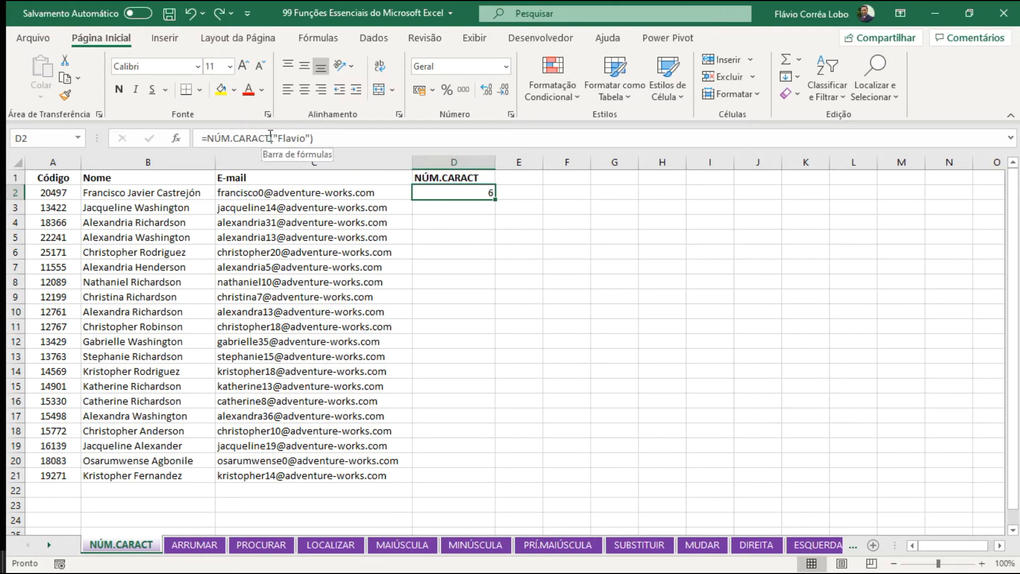
# Replace the quoted name in the D2 NÚM.CARACT formula with the number 6.
pyautogui.moveTo(271, 137); pyautogui.dragTo(313, 139)
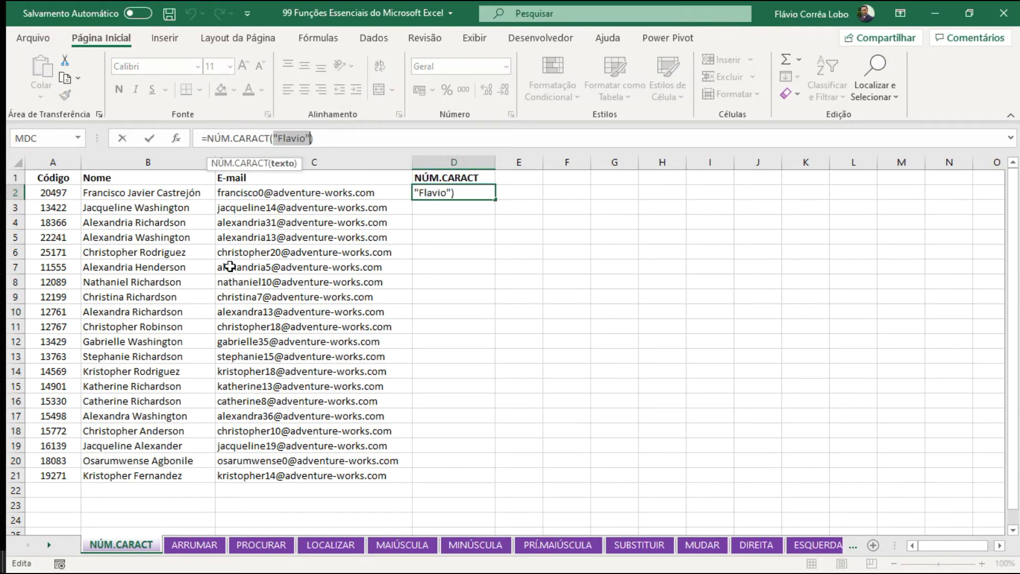
pyautogui.write('8')
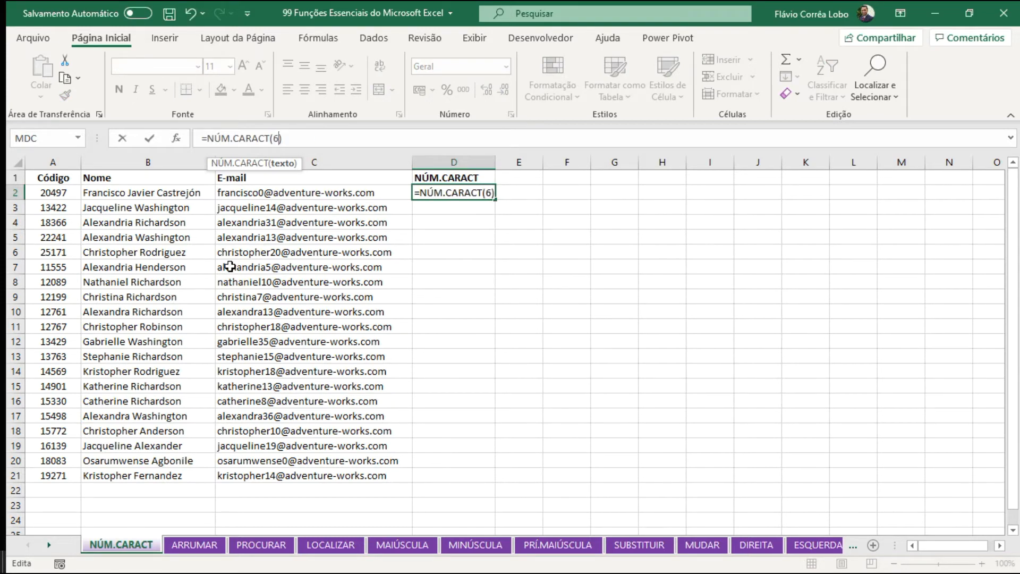
pyautogui.press('Return')
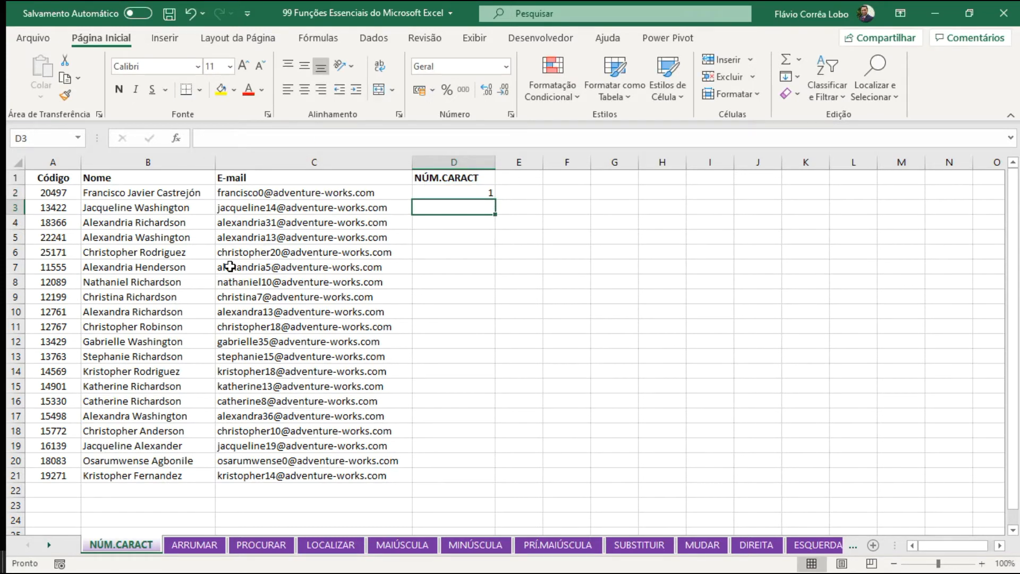
# Change the argument of the NÚM.CARACT formula in D2 to the number 12345.
pyautogui.click(481, 193)
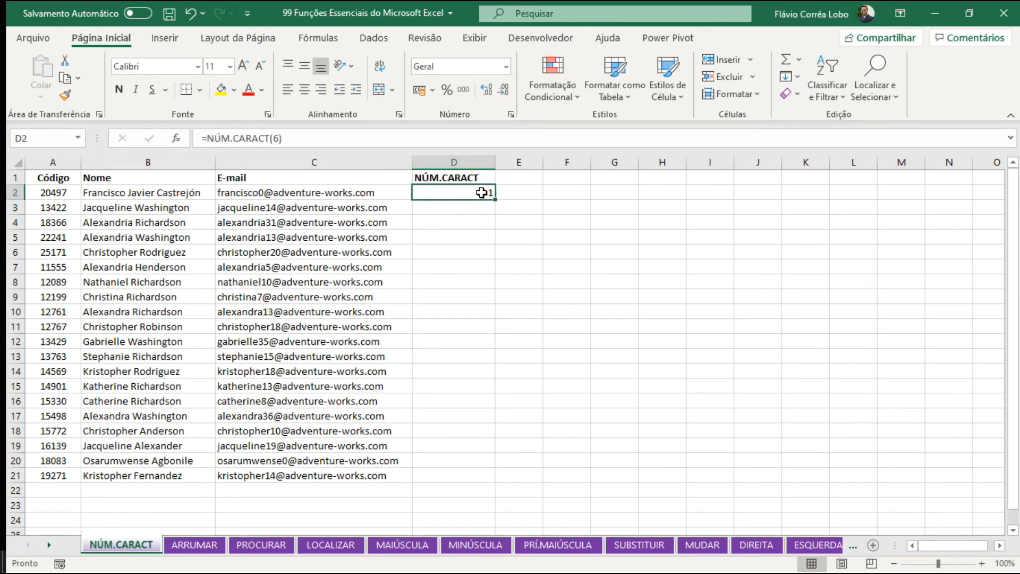
pyautogui.click(271, 138)
pyautogui.press('Right')
pyautogui.press('Delete')
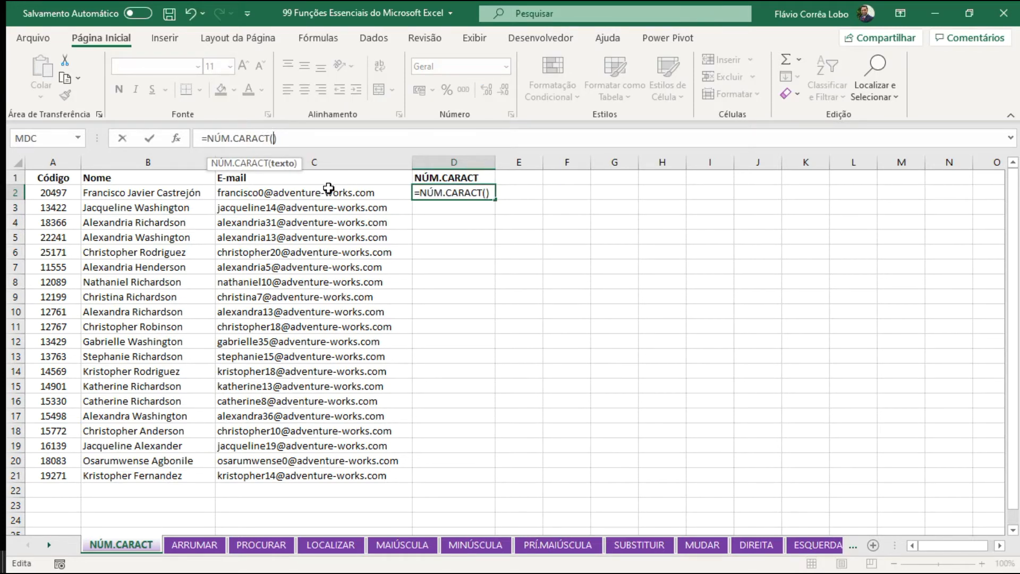
pyautogui.write('12345')
pyautogui.press('Return')
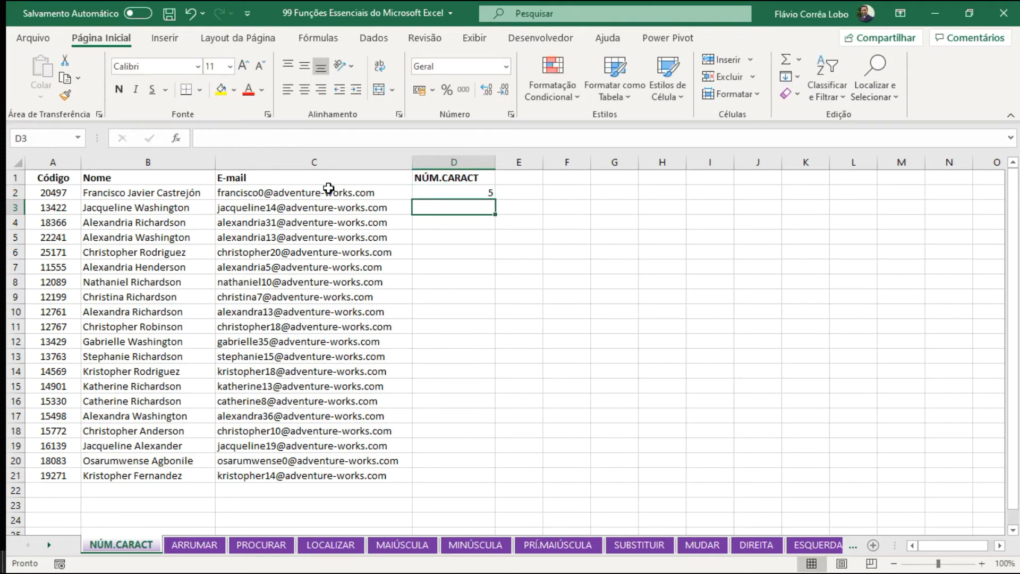
# Change the argument of the NÚM.CARACT formula in D2 to the unquoted date 24/03/2020.
pyautogui.press('Up')
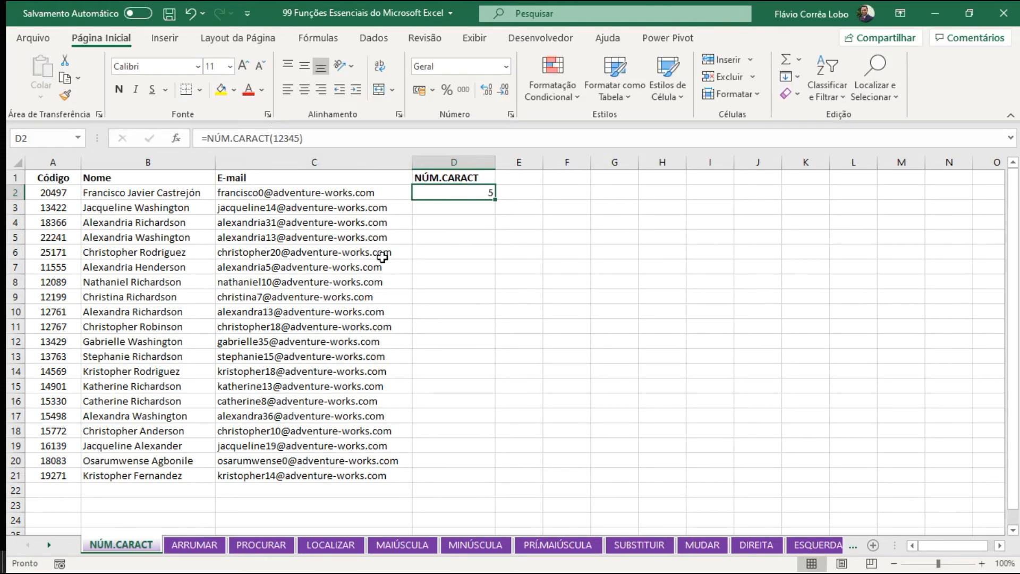
pyautogui.click(289, 138)
pyautogui.doubleClick(290, 138)
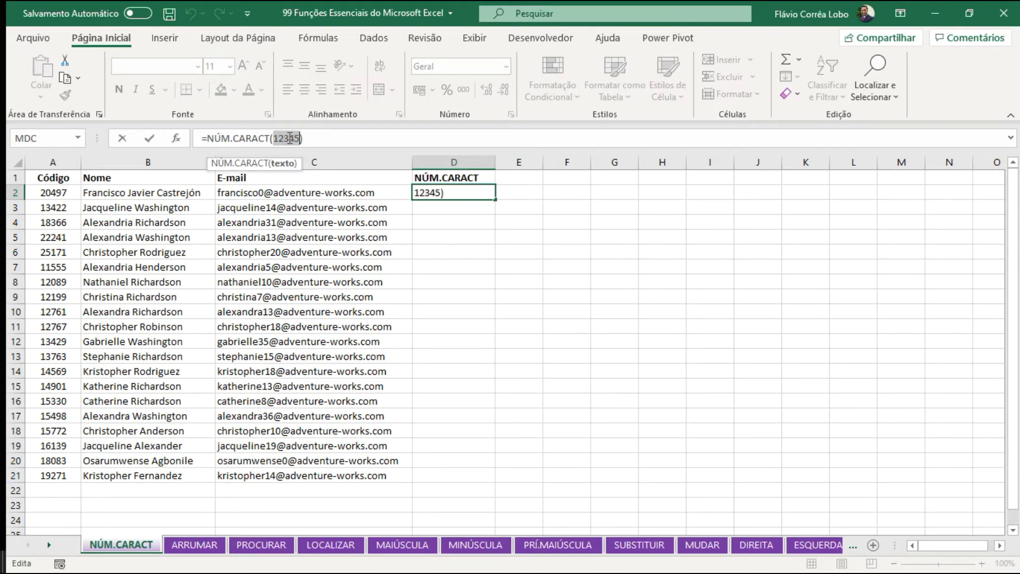
pyautogui.press('BackSpace')
pyautogui.write('24/03/')
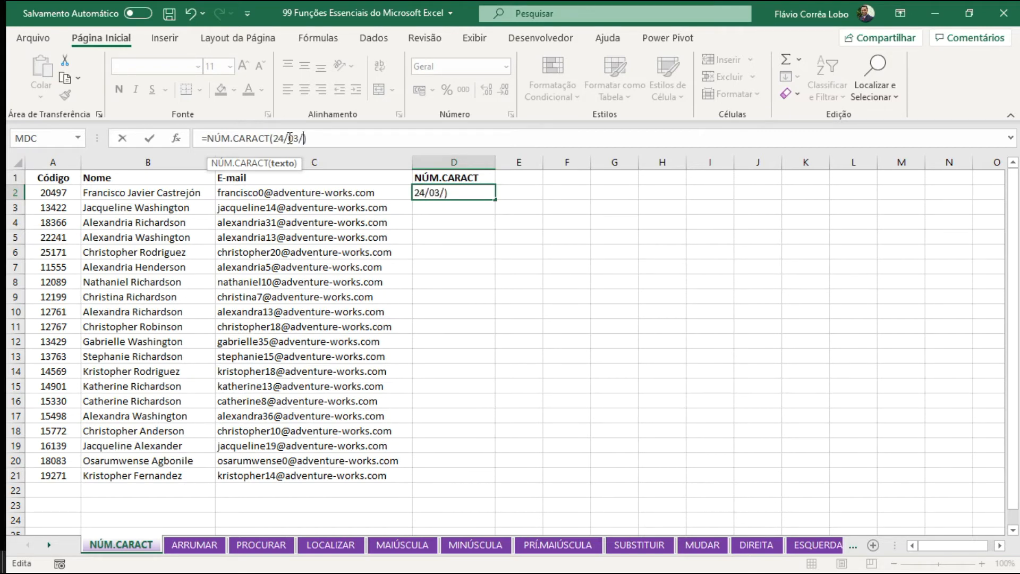
pyautogui.write('2020')
pyautogui.press('Return')
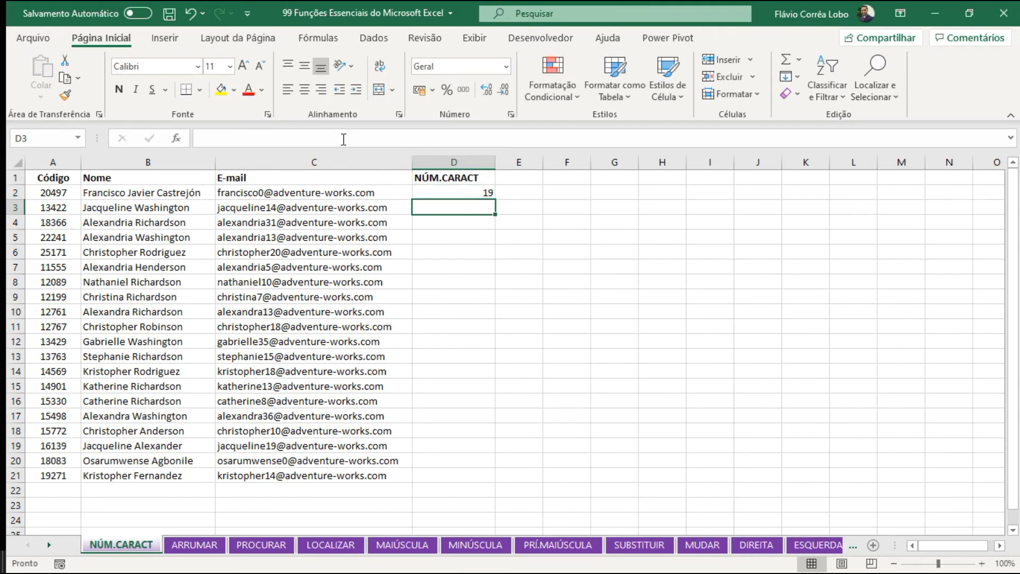
# Clear cell D2 and enter =NÚM.CARACT(C2) to count the characters of the first e-mail.
pyautogui.press('Up')
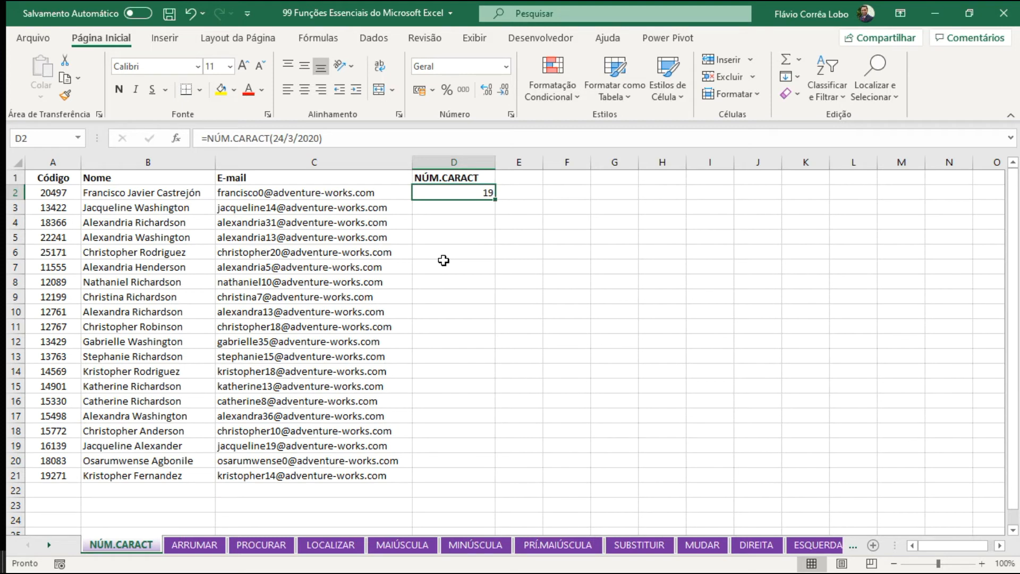
pyautogui.press('Delete')
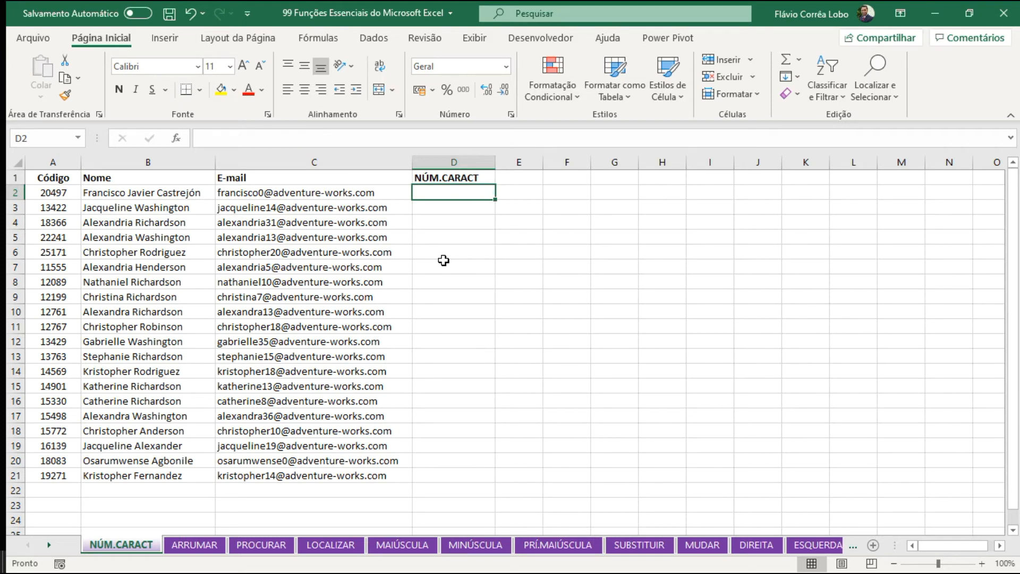
pyautogui.write('=n')
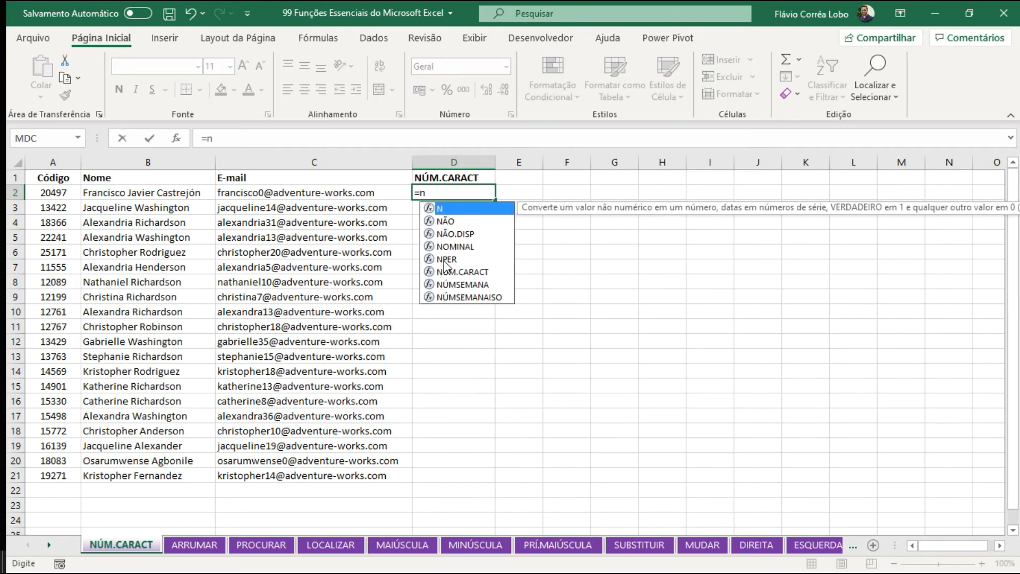
pyautogui.press('Down')
pyautogui.press('Down')
pyautogui.press('Down')
pyautogui.press('Down')
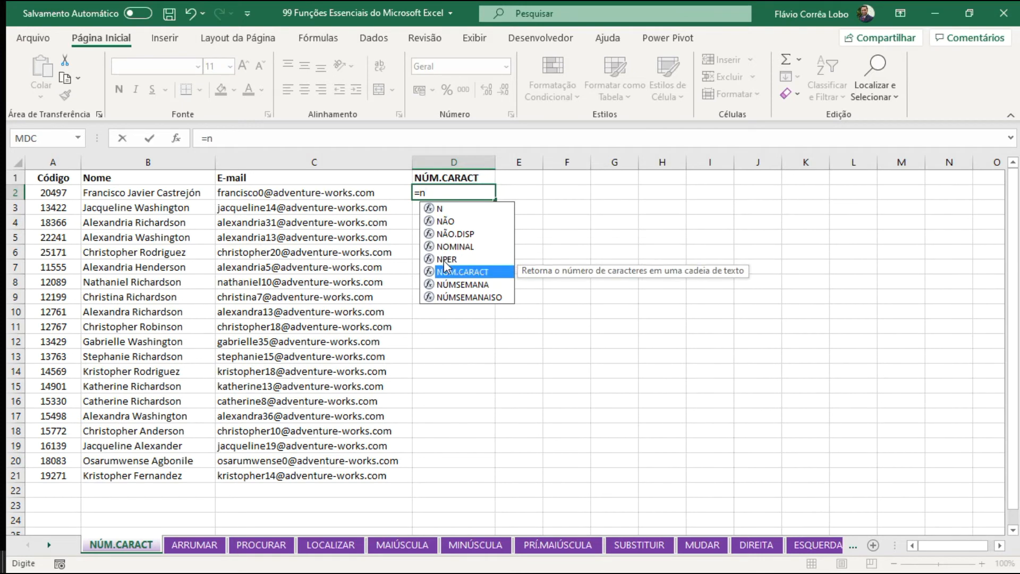
pyautogui.press('Tab')
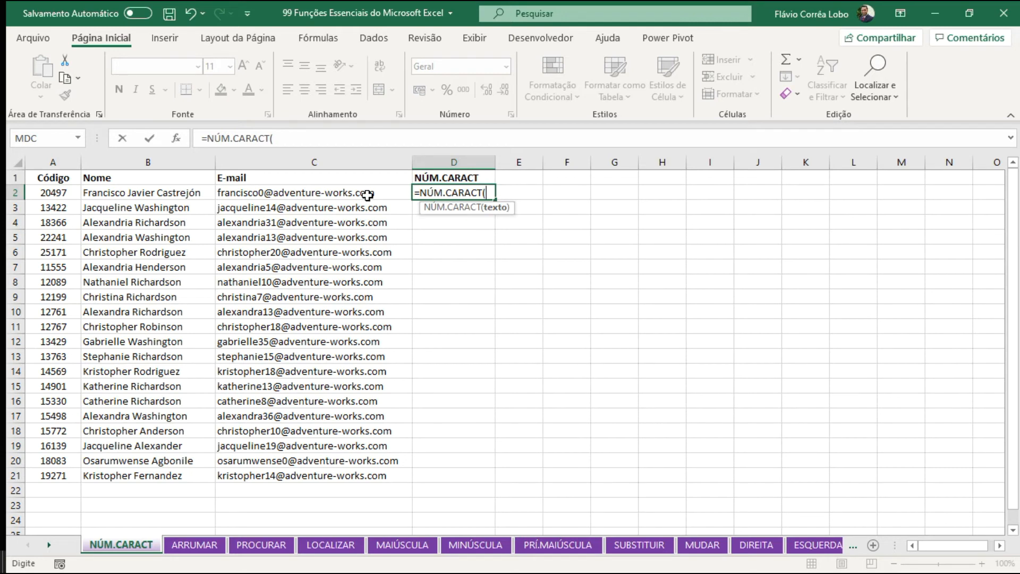
pyautogui.click(293, 192)
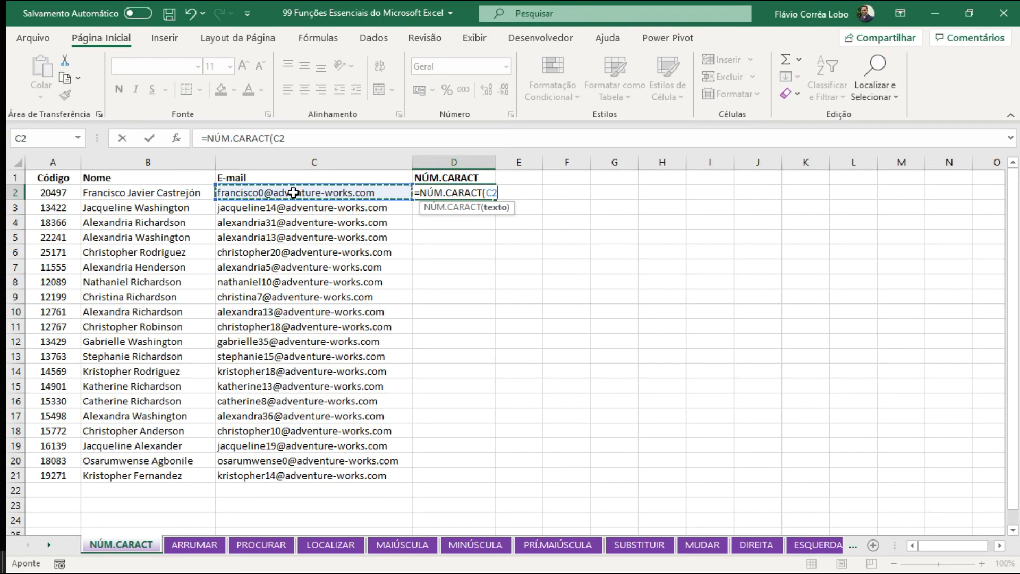
pyautogui.press('Return')
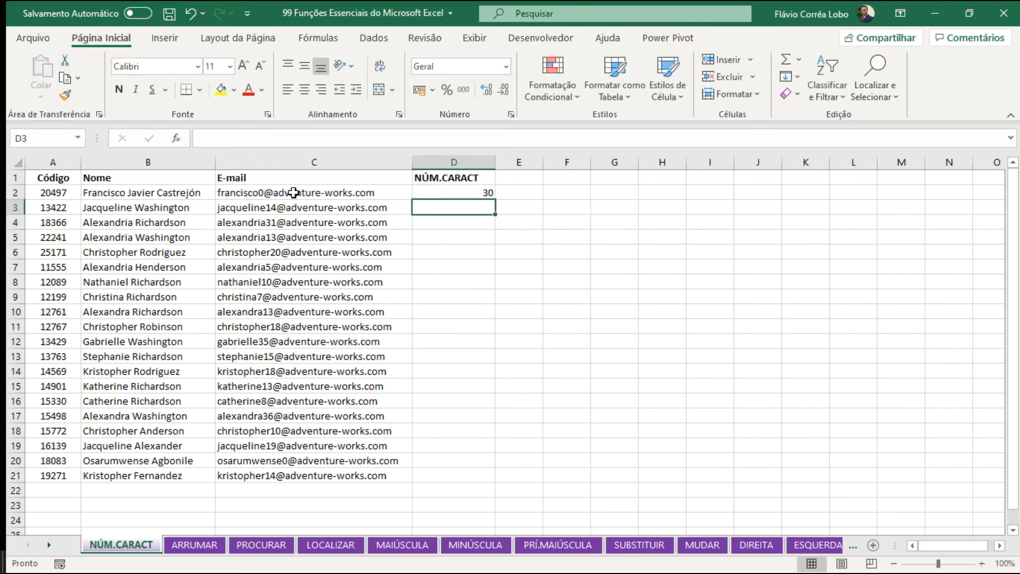
# Fill the e-mail length formula from D2 down through D21.
pyautogui.press('Up')
pyautogui.click(294, 193)
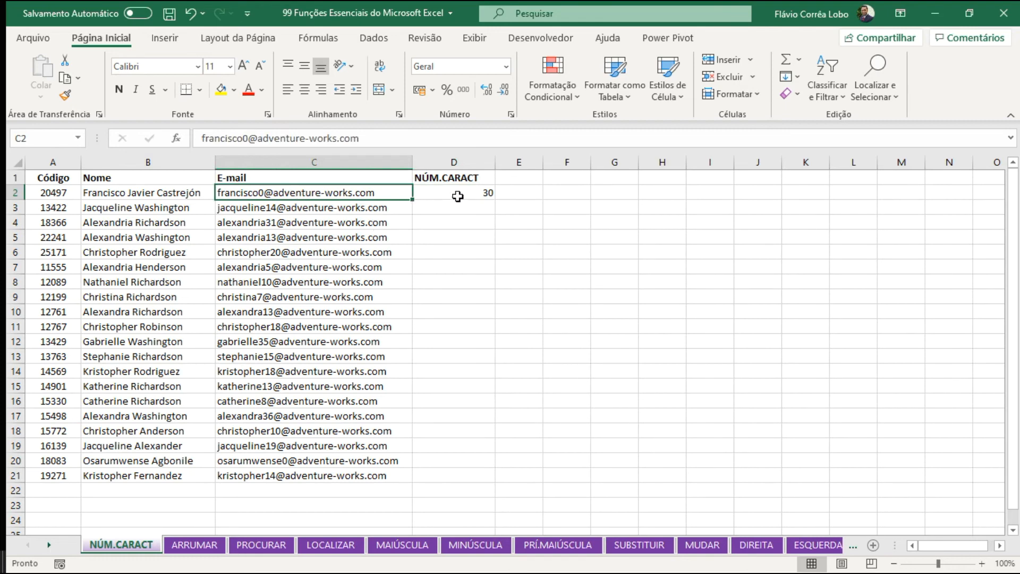
pyautogui.click(474, 192)
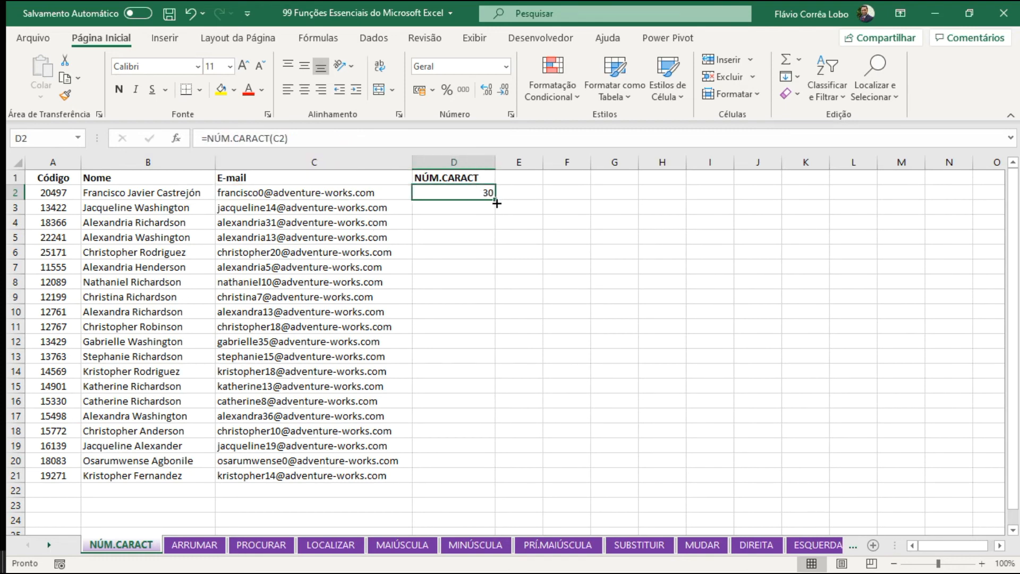
pyautogui.doubleClick(495, 203)
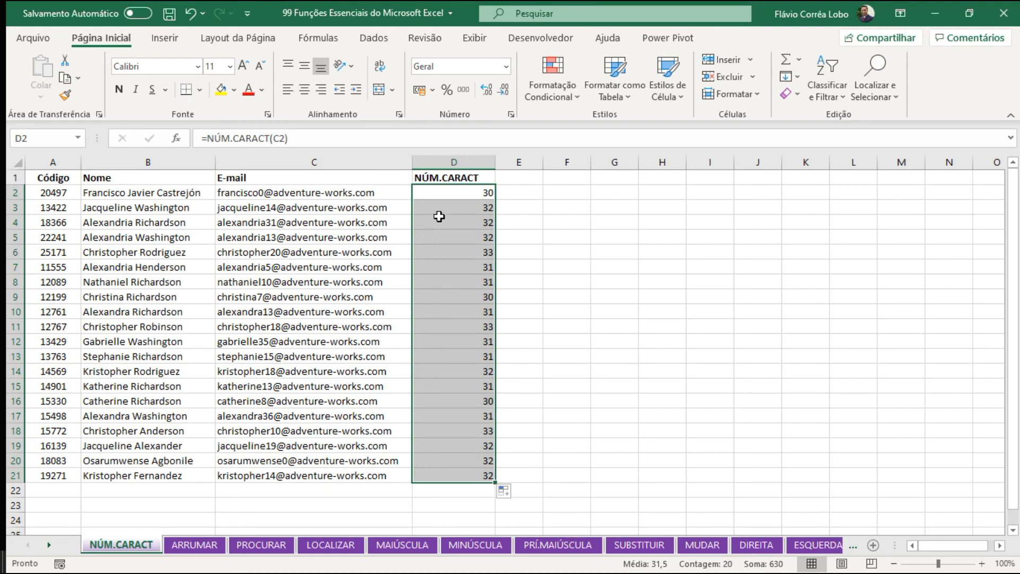
# Change the D2 formula to =NÚM.CARACT(B2) and fill it down through D21 to count the name characters.
pyautogui.click(436, 199)
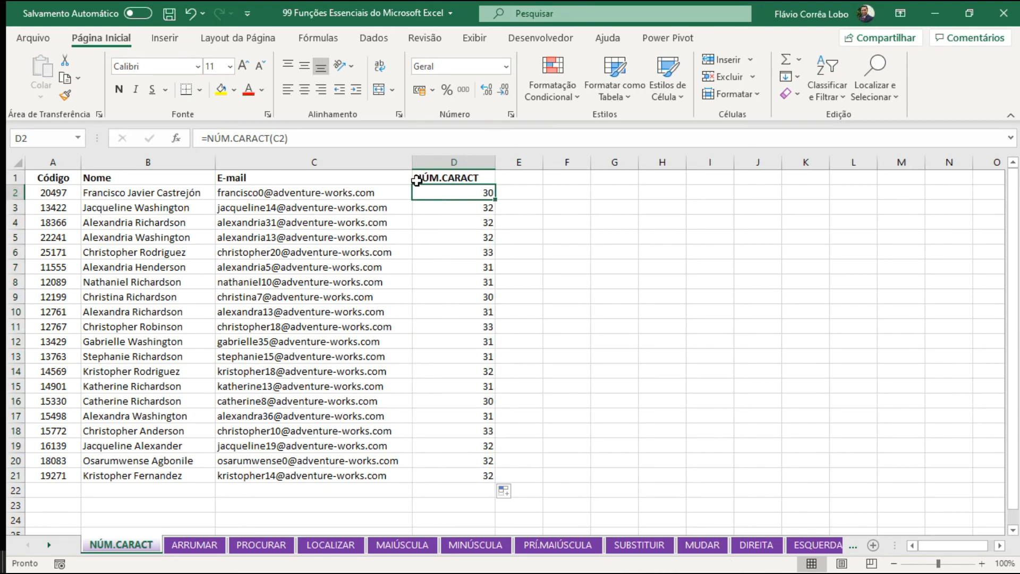
pyautogui.click(274, 137)
pyautogui.press('Delete')
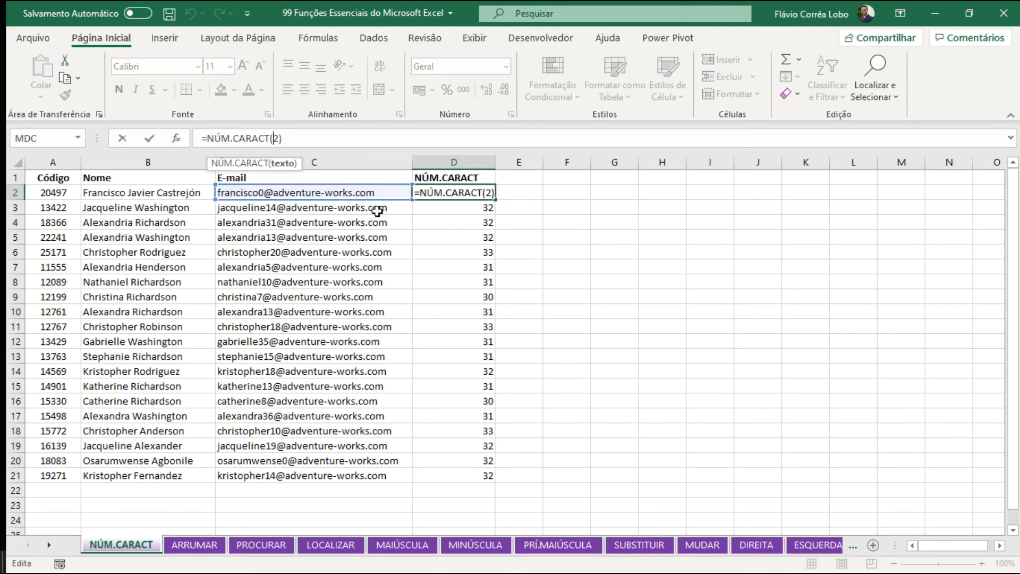
pyautogui.write('B')
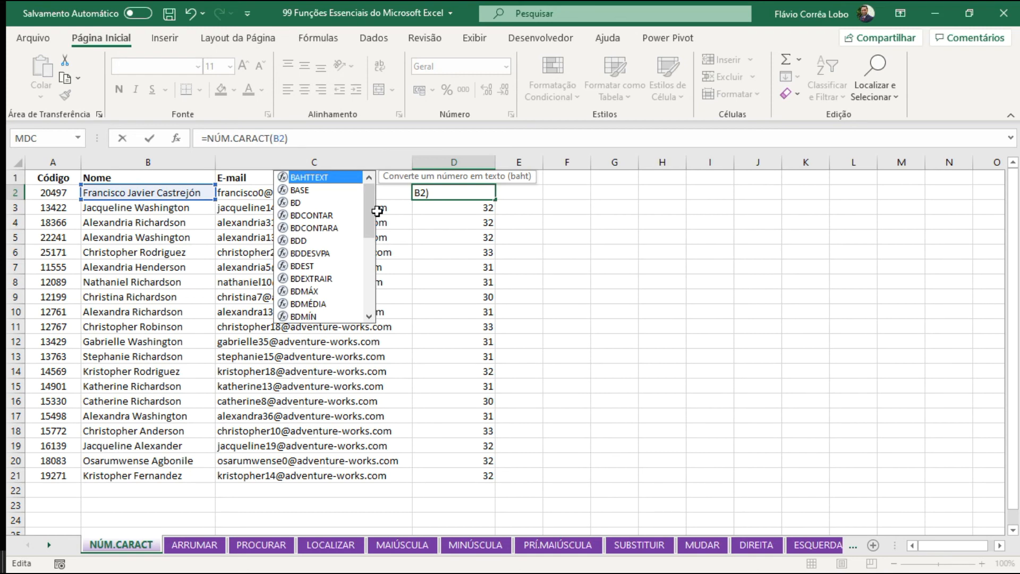
pyautogui.press('Return')
pyautogui.press('Up')
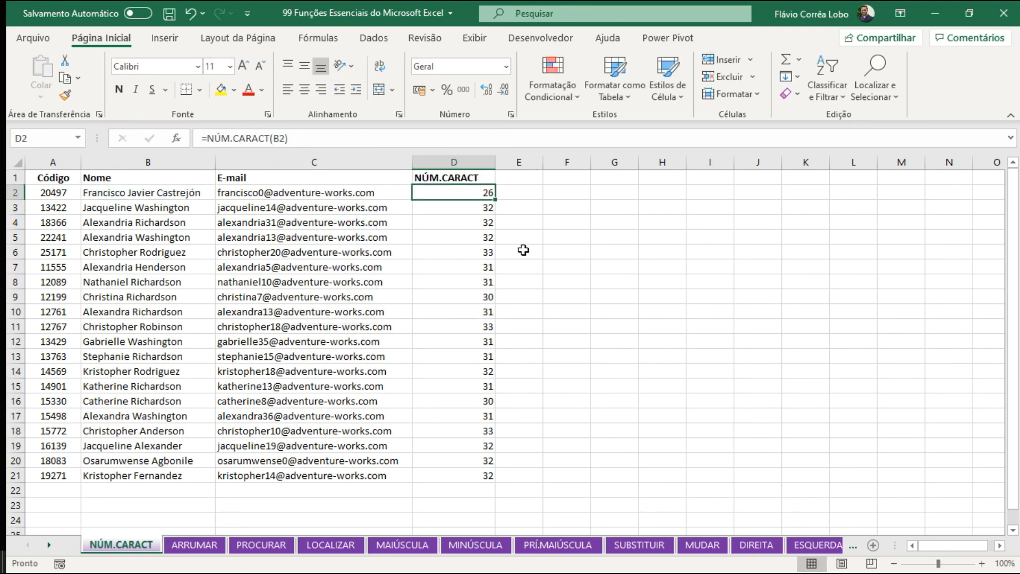
pyautogui.doubleClick(498, 201)
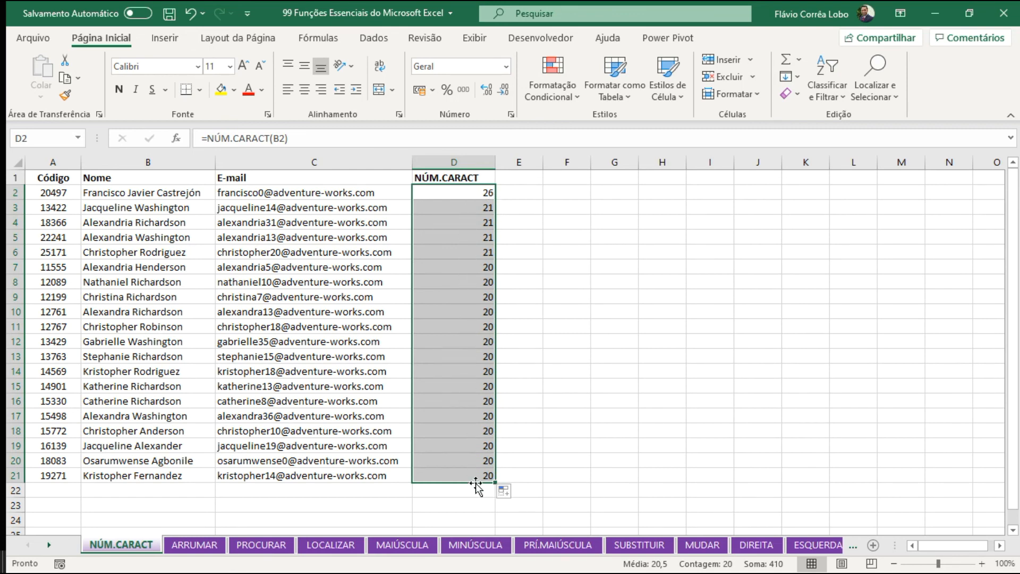
pyautogui.click(434, 192)
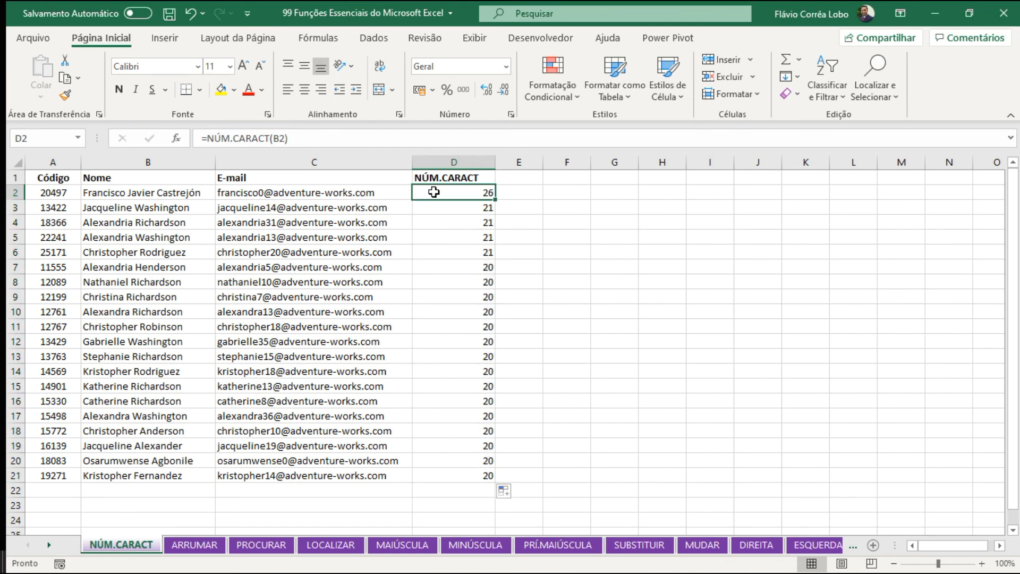